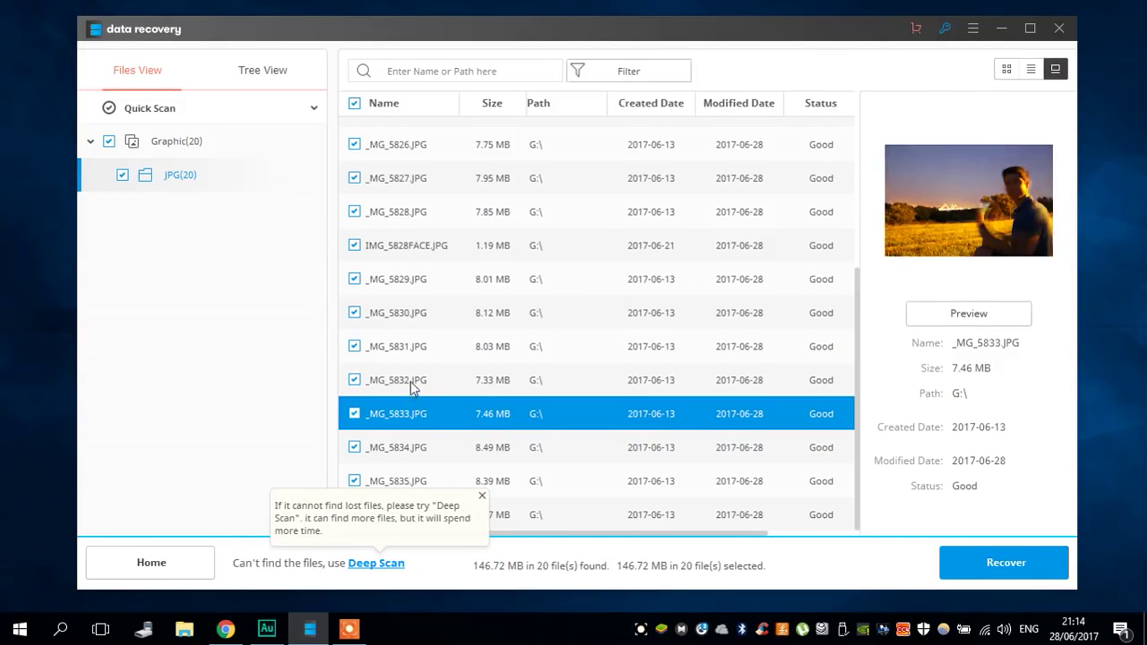
Select _MG_5834.JPG in the Quick Scan results to show its 8.49 MB details
left_click(413, 448)
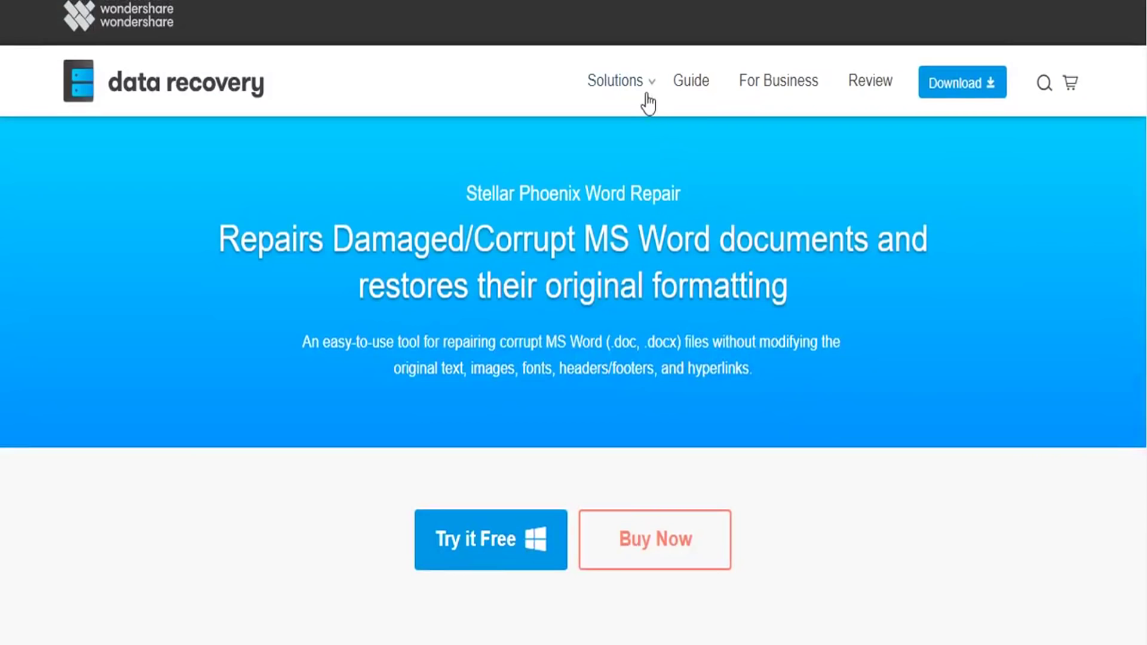
Go to the Data Recovery for Windows page from the Solutions menu and scroll through it
left_click(640, 98)
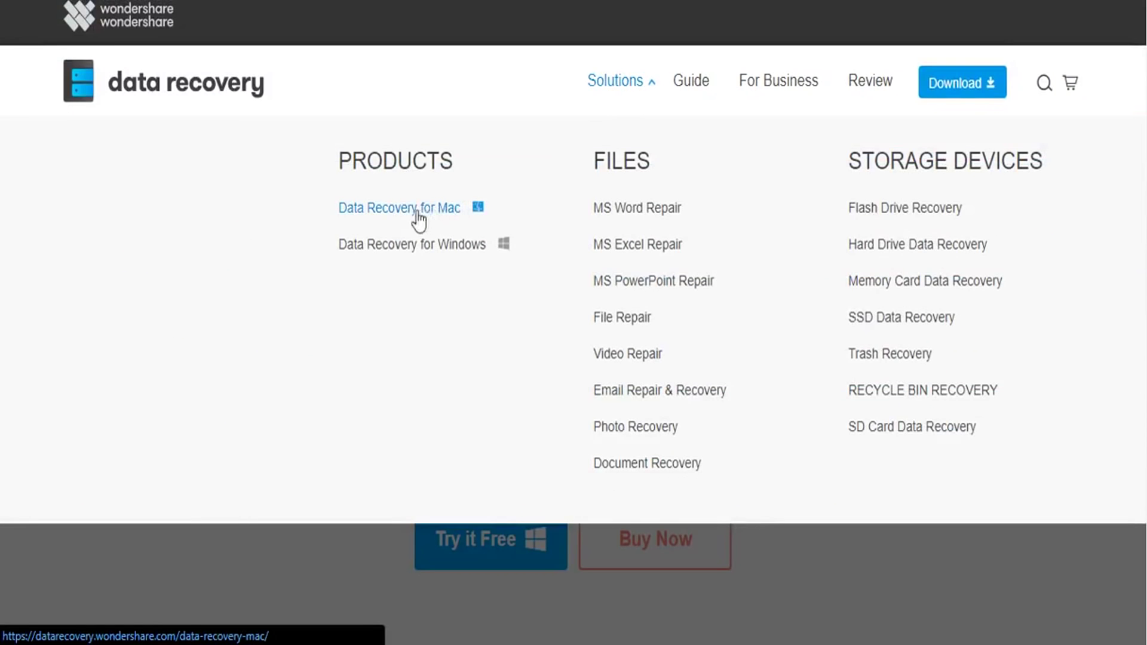
left_click(390, 258)
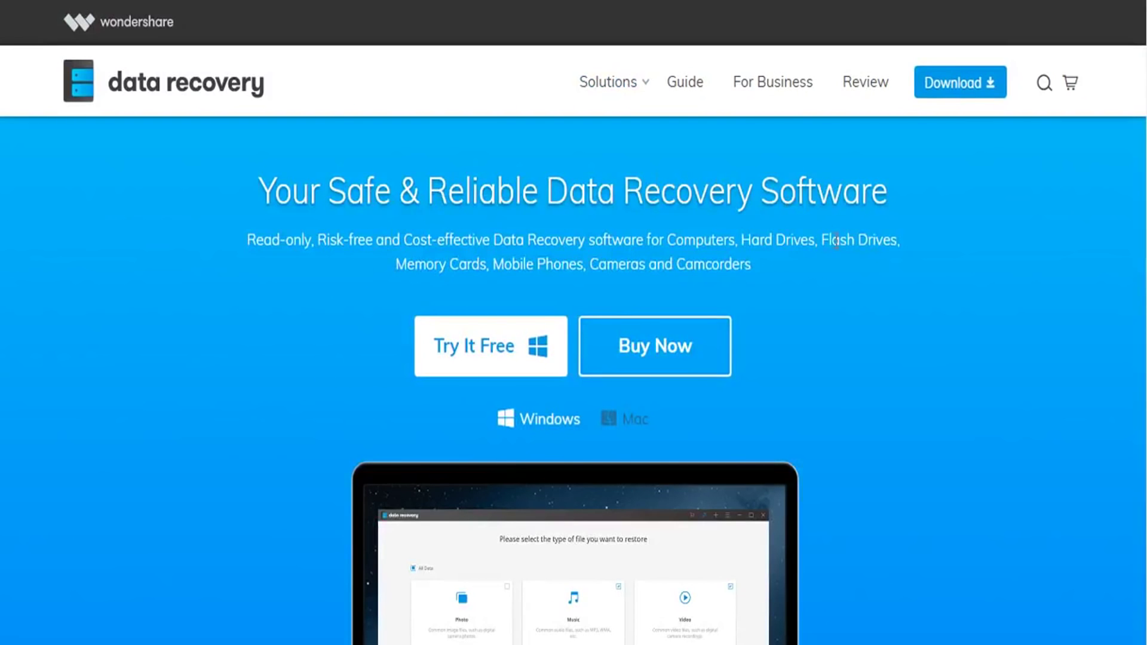
scroll(868, 321, "down", 10)
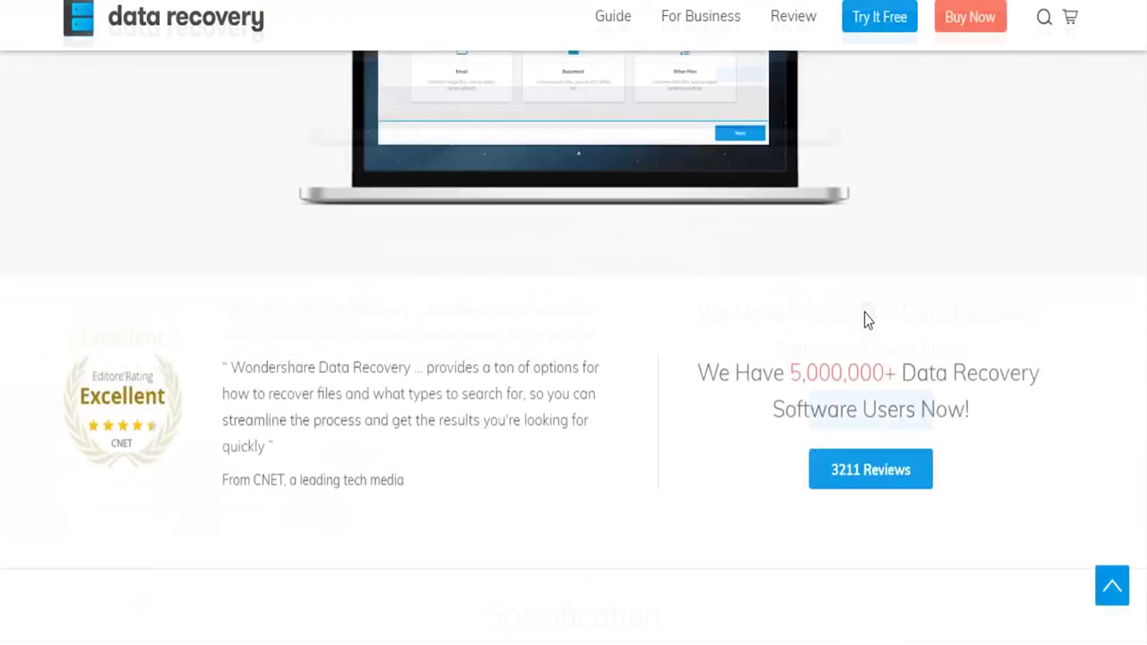
scroll(1050, 126, "down", 6)
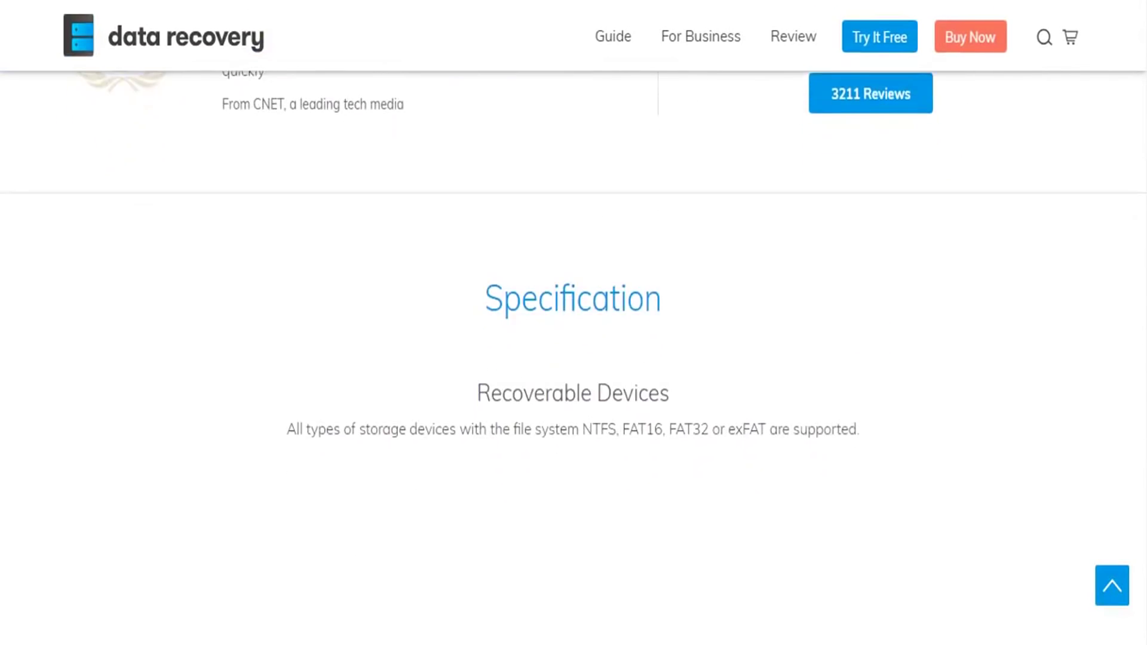
scroll(573, 328, "down", 5)
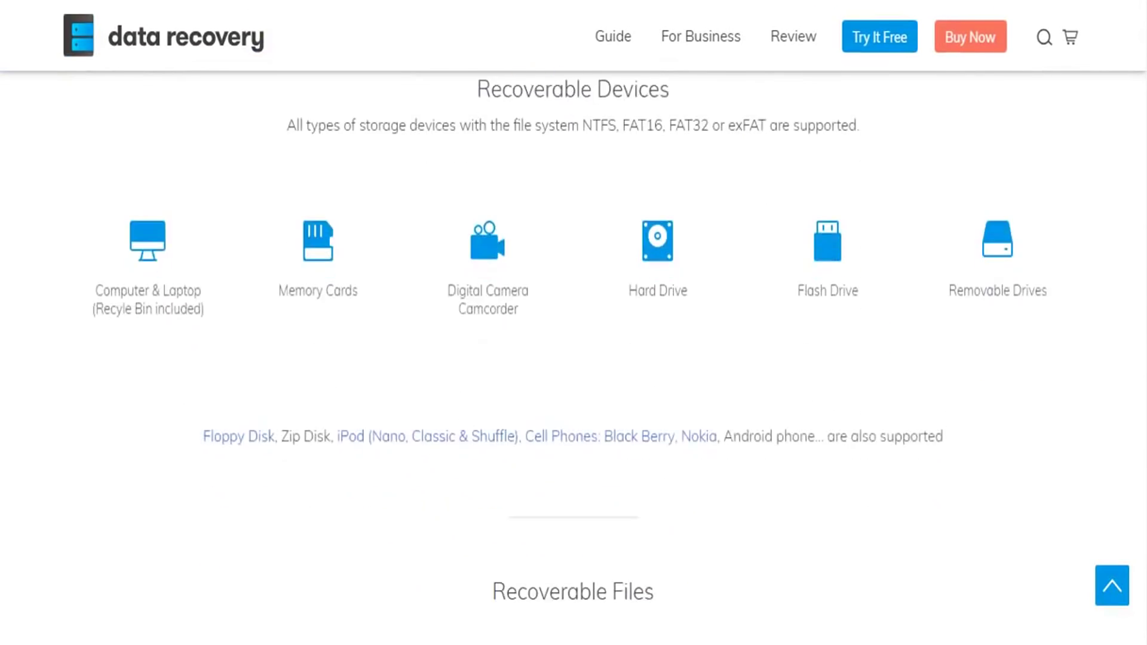
scroll(574, 328, "down", 5)
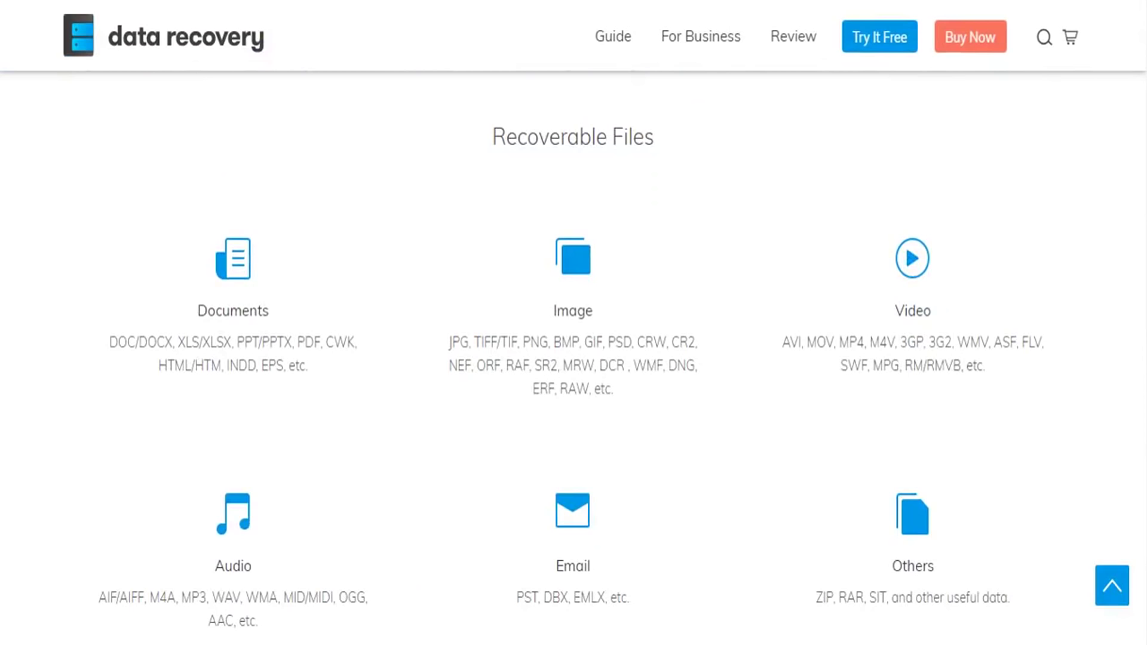
scroll(573, 328, "down", 3)
scroll(574, 328, "up", 2)
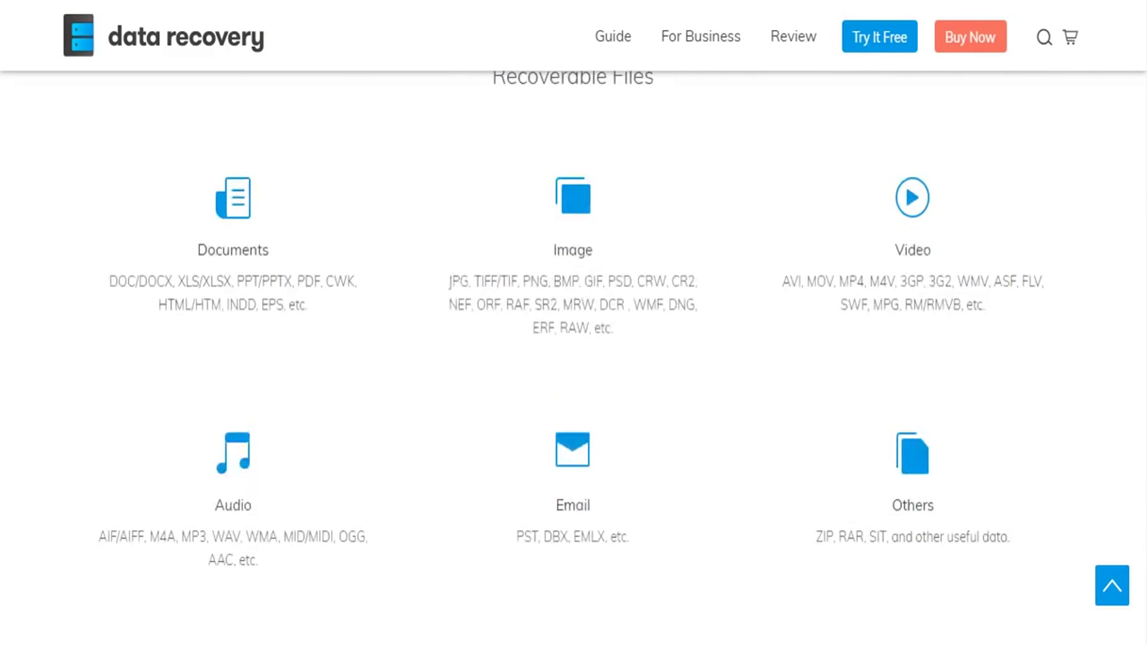
scroll(573, 329, "down", 5)
scroll(574, 329, "down", 5)
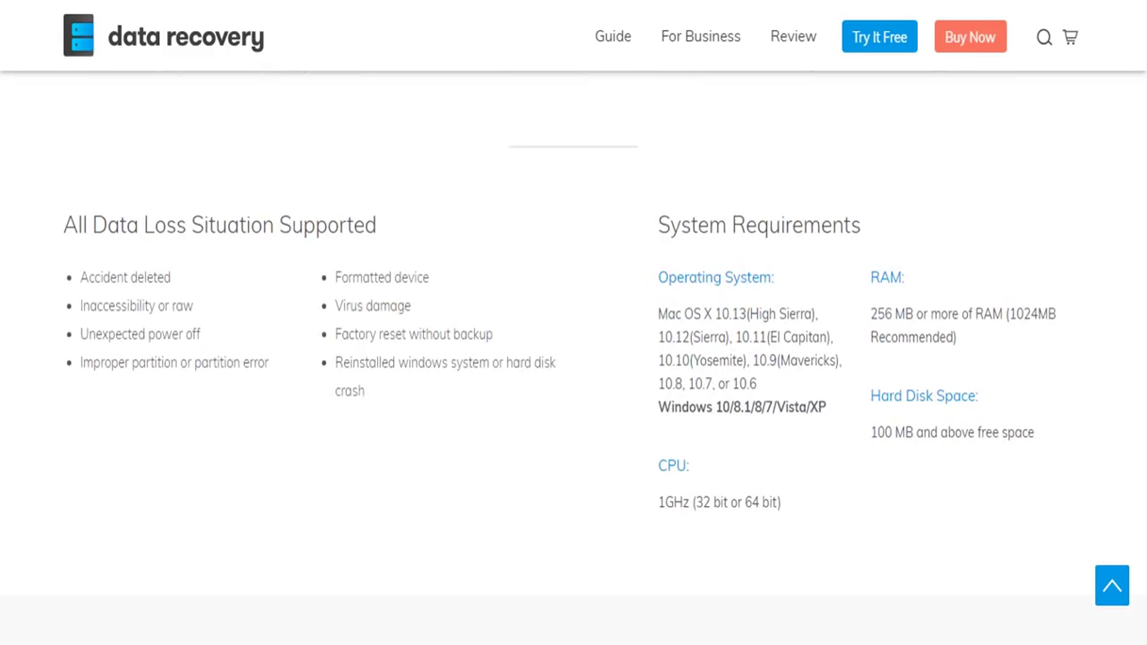
scroll(574, 329, "down", 9)
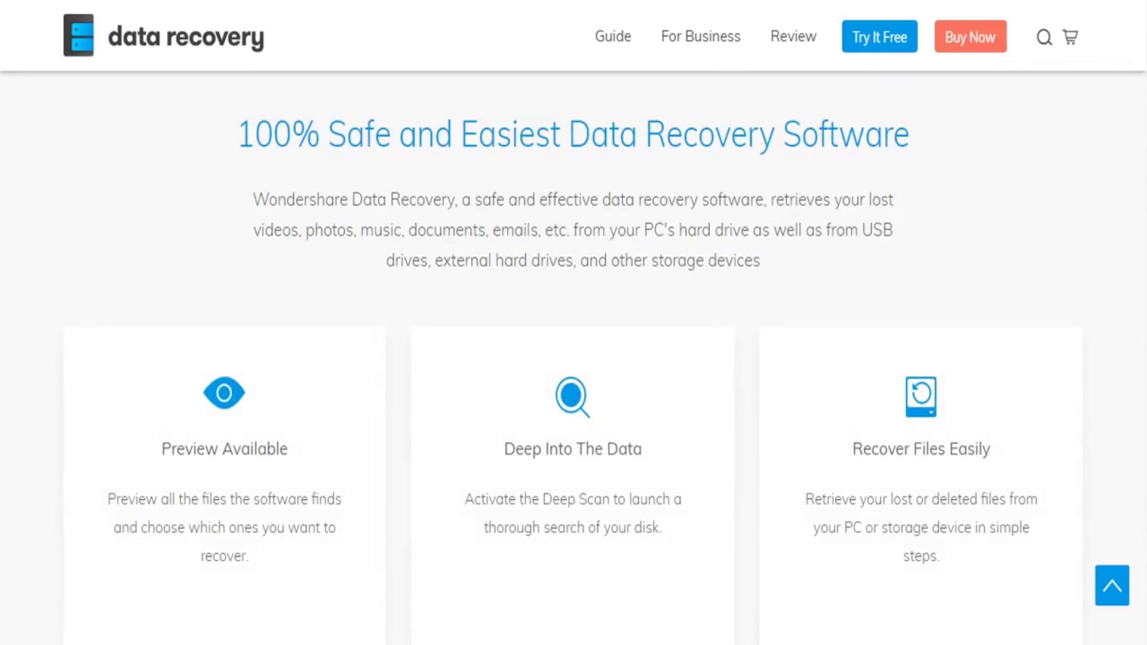
scroll(573, 323, "down", 10)
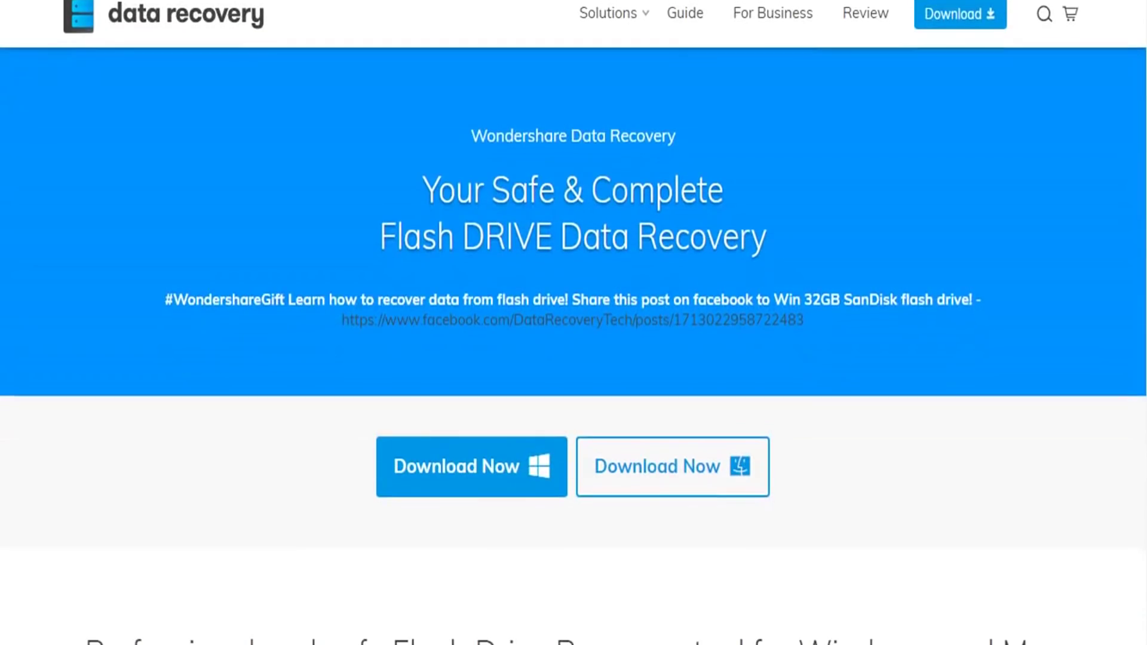
Scroll the Flash Drive Data Recovery page past the file types to How It Works
scroll(574, 323, "down", 7)
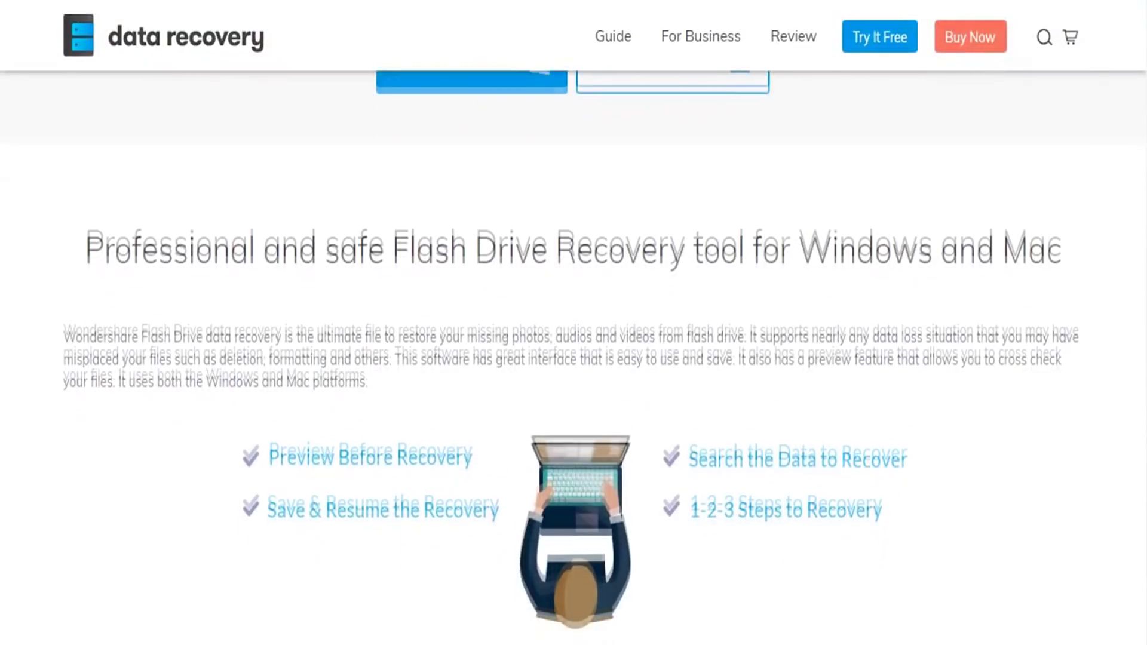
scroll(574, 359, "down", 6)
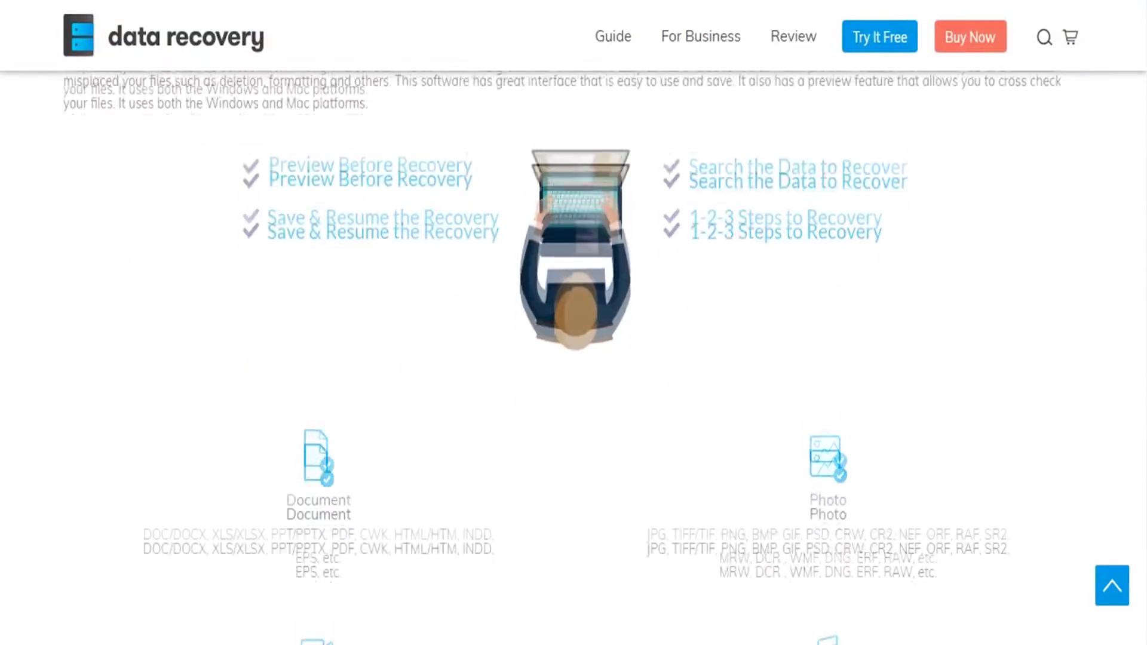
scroll(574, 359, "down", 4)
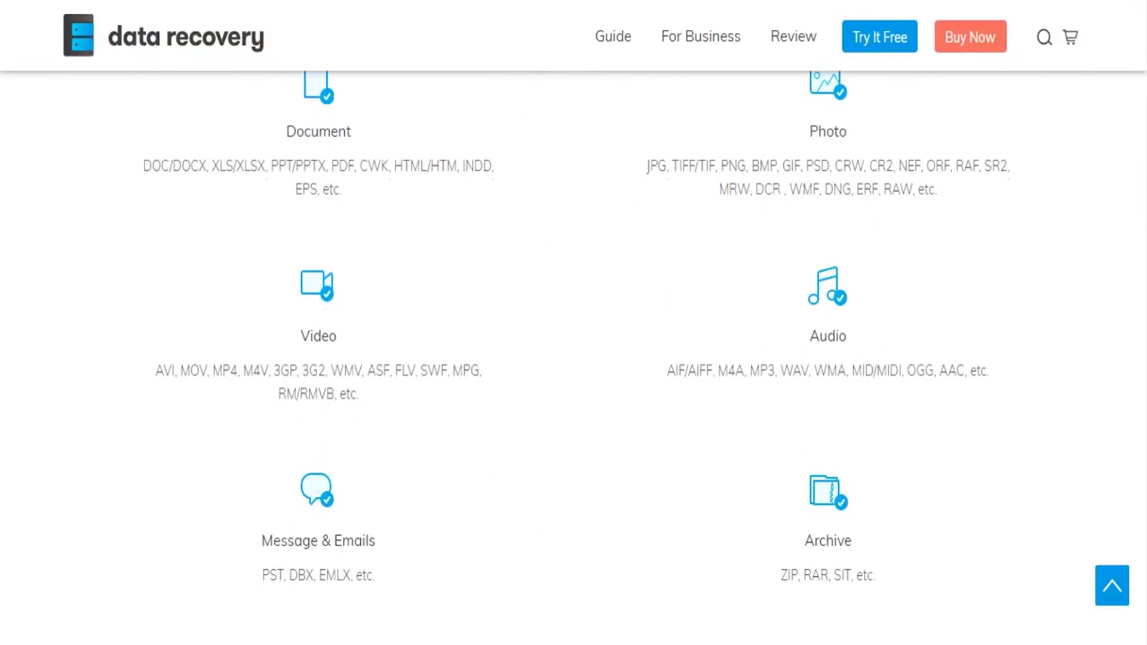
scroll(573, 358, "down", 10)
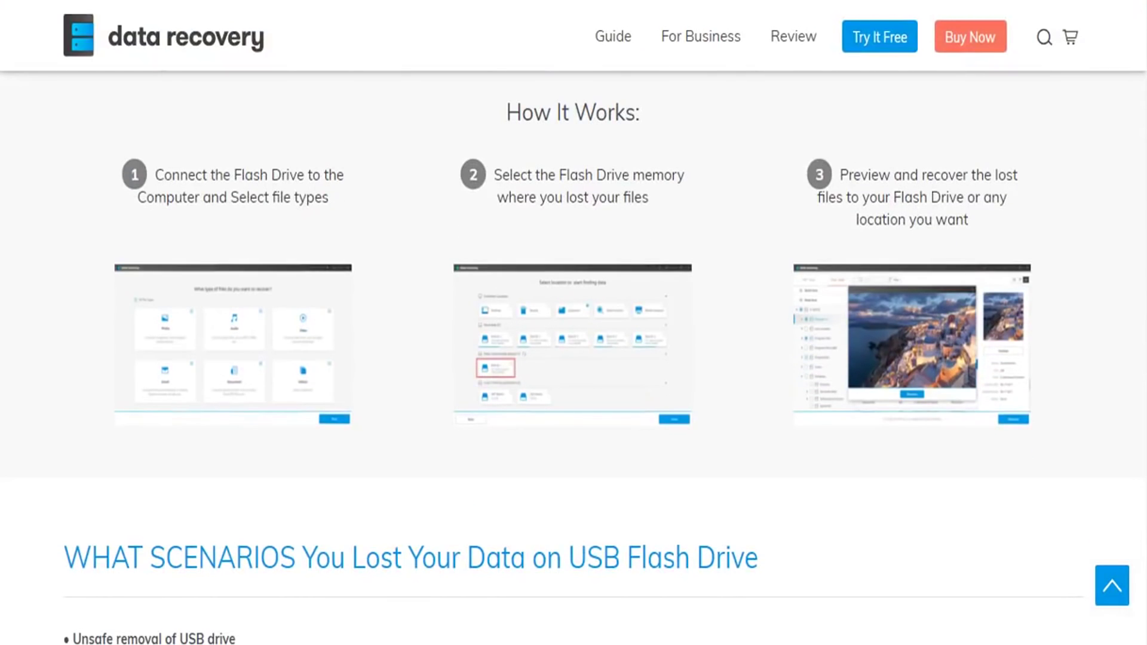
scroll(574, 358, "down", 7)
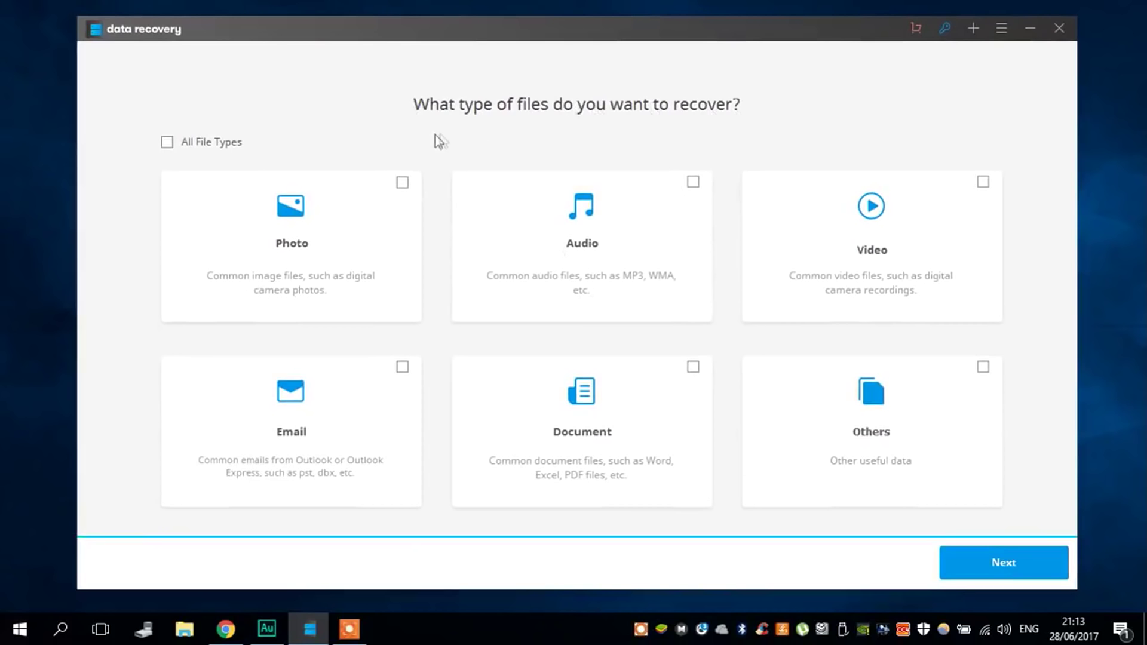
Toggle All File Types and Audio off so only the Photo file type stays ticked
left_click(167, 144)
left_click(167, 147)
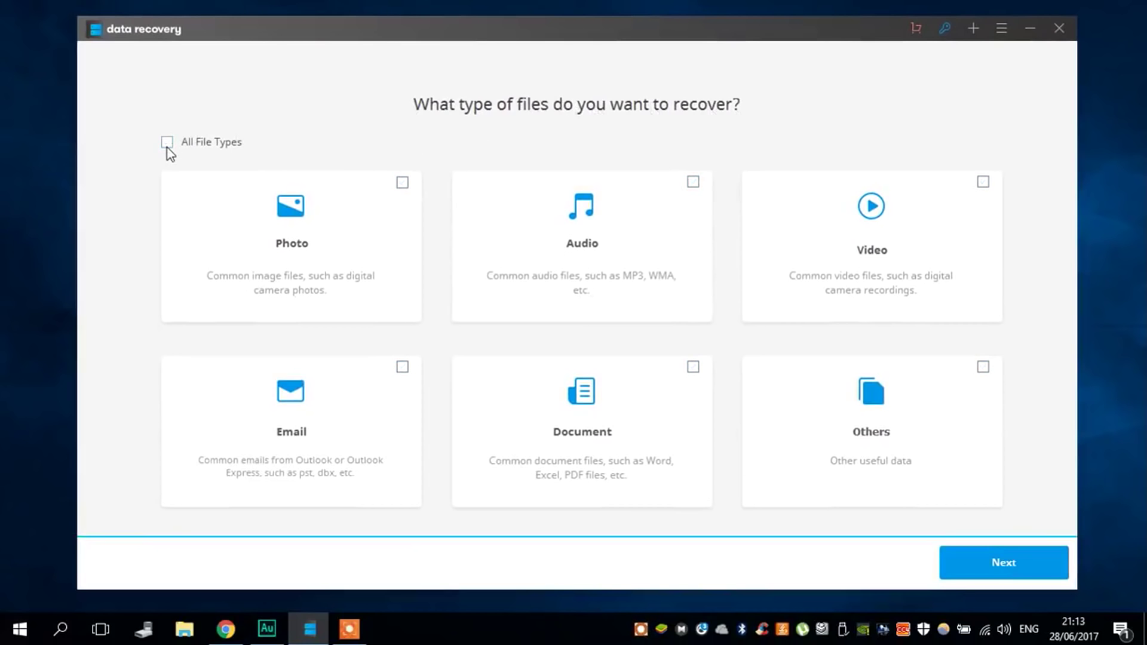
left_click(403, 184)
left_click(674, 242)
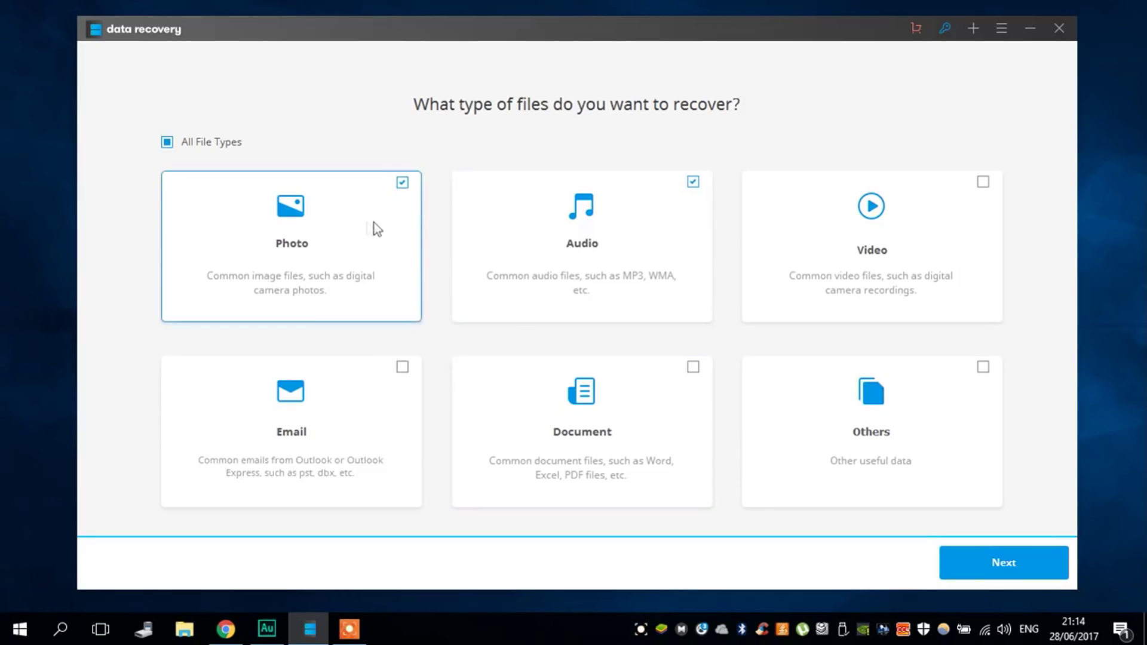
left_click(668, 218)
Choose the CANON_16GB (G:) removable drive as the location and start the quick scan
left_click(997, 562)
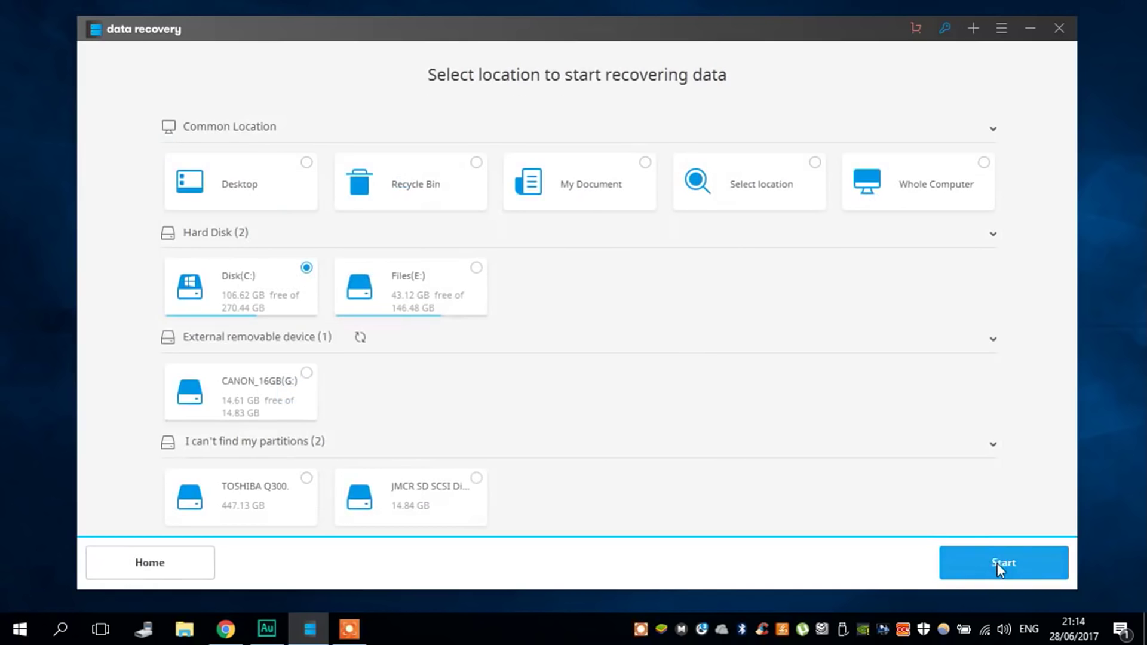
left_click(273, 179)
left_click(283, 374)
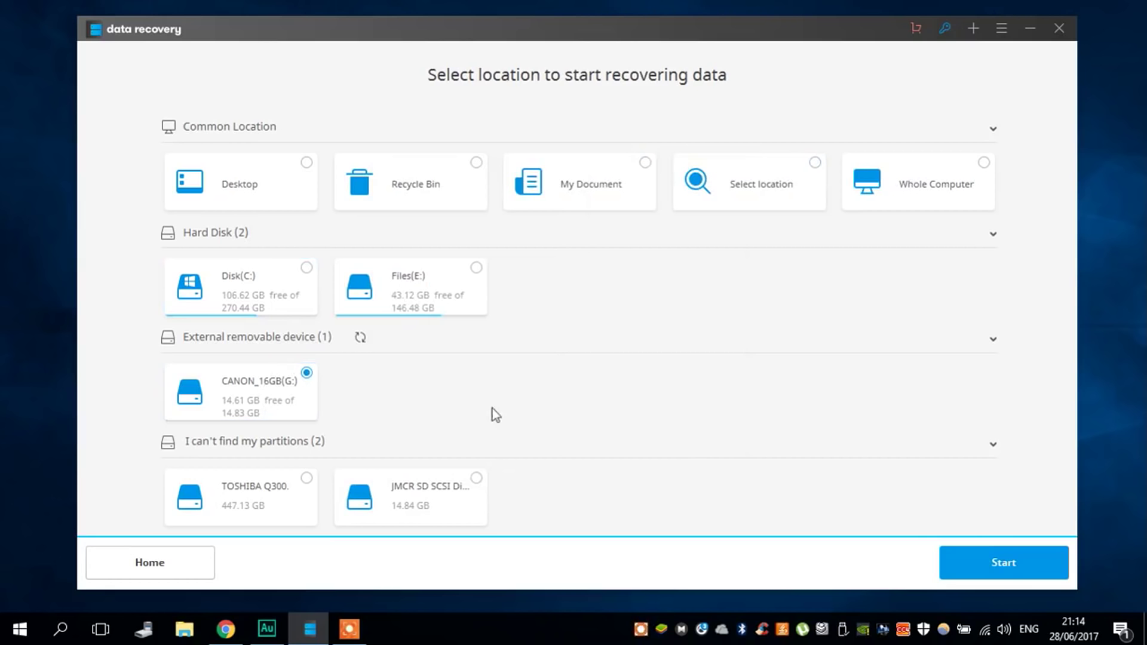
left_click(1004, 568)
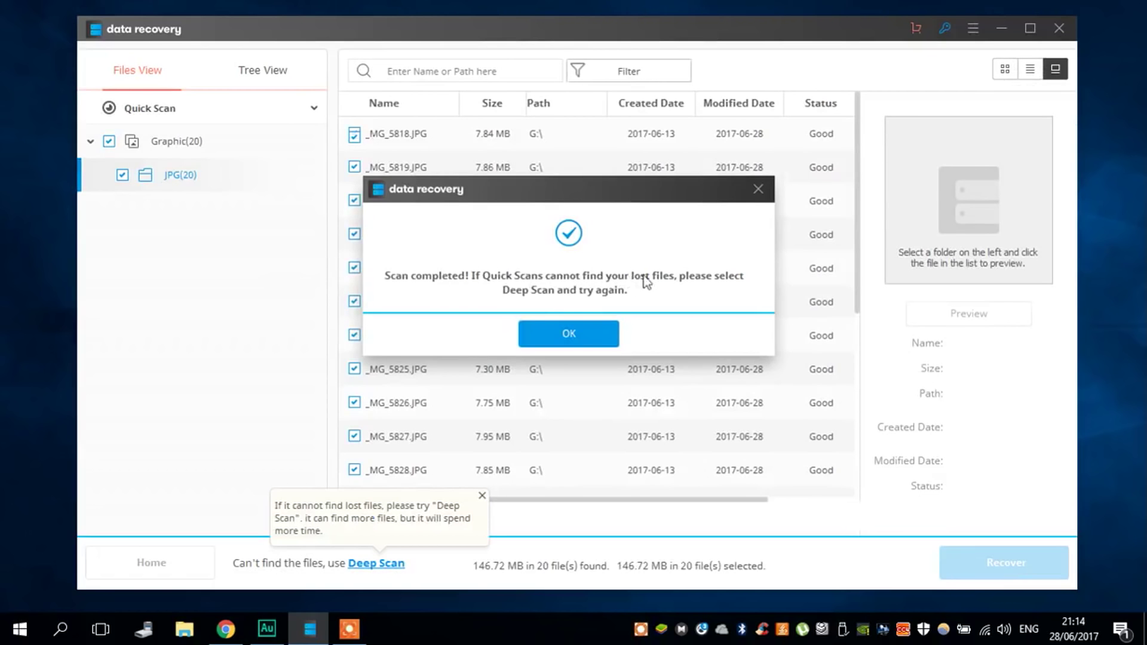
Dismiss the scan-completed message and preview _MG_5832, _MG_5833, _MG_5834, then _MG_5832 again
left_click(571, 339)
scroll(569, 337, "down", 4)
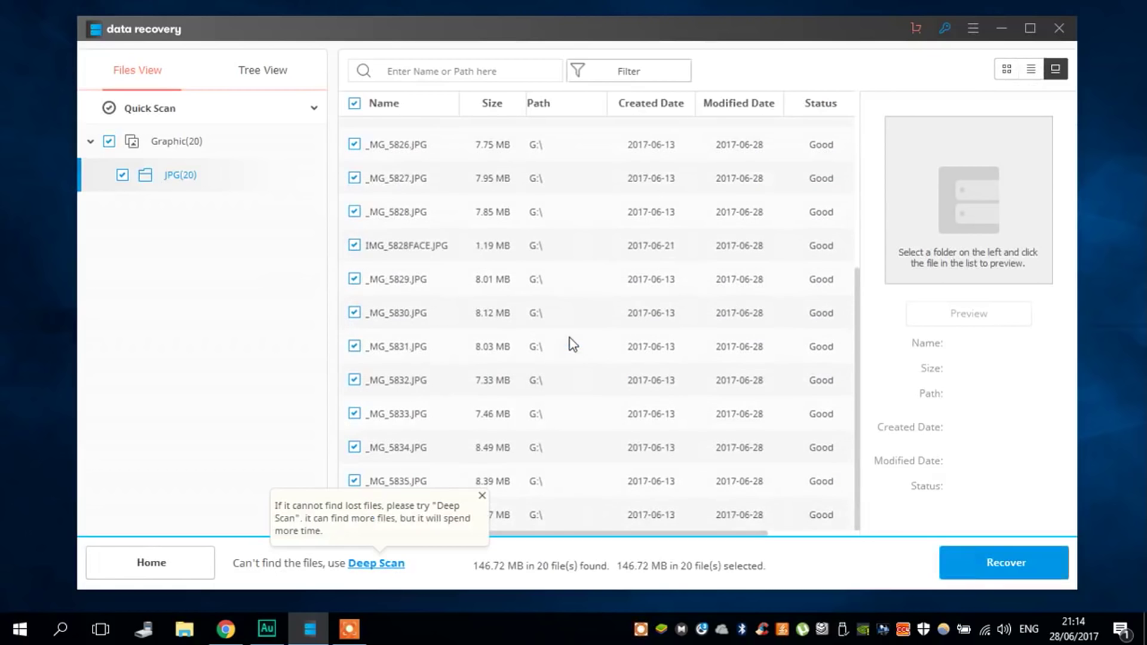
left_click(428, 381)
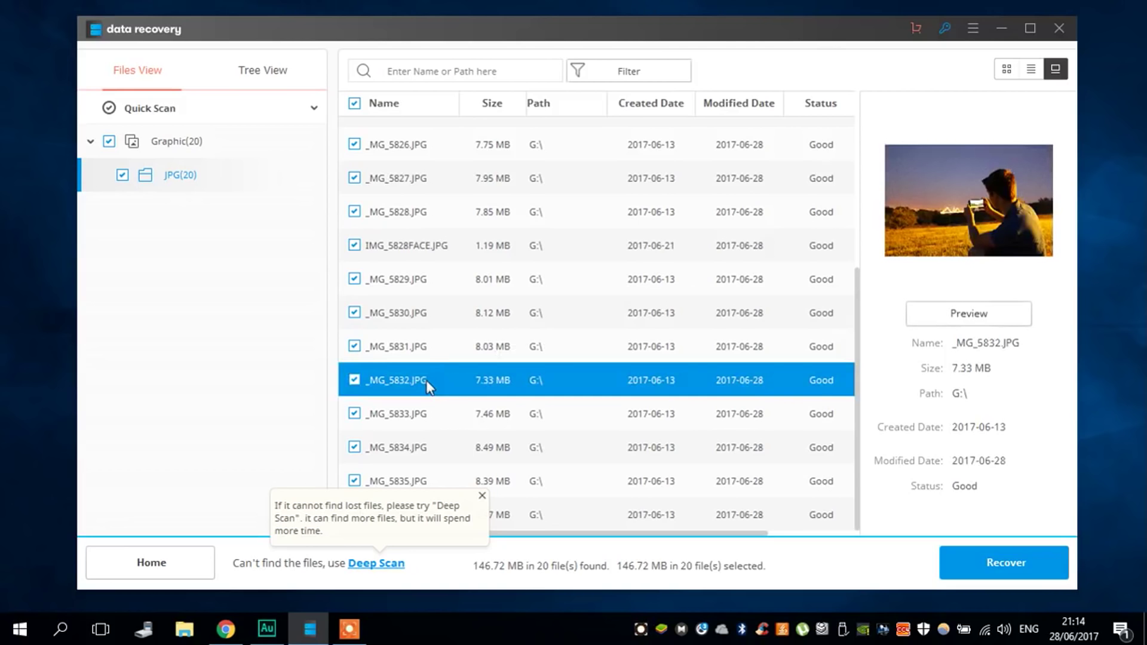
left_click(419, 417)
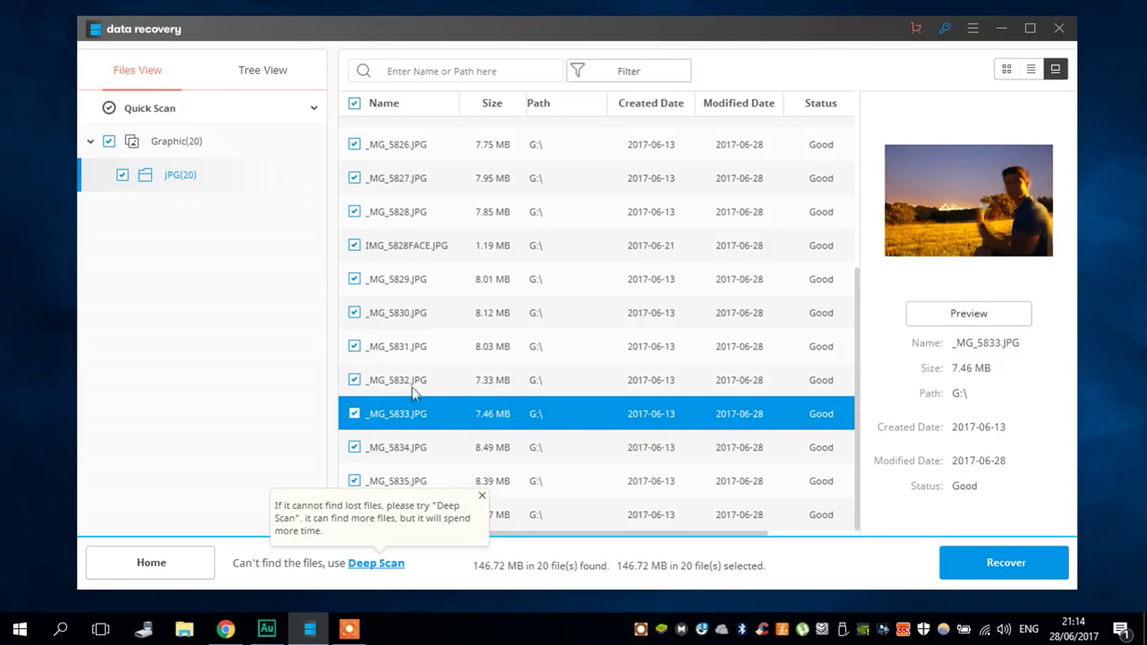
left_click(413, 447)
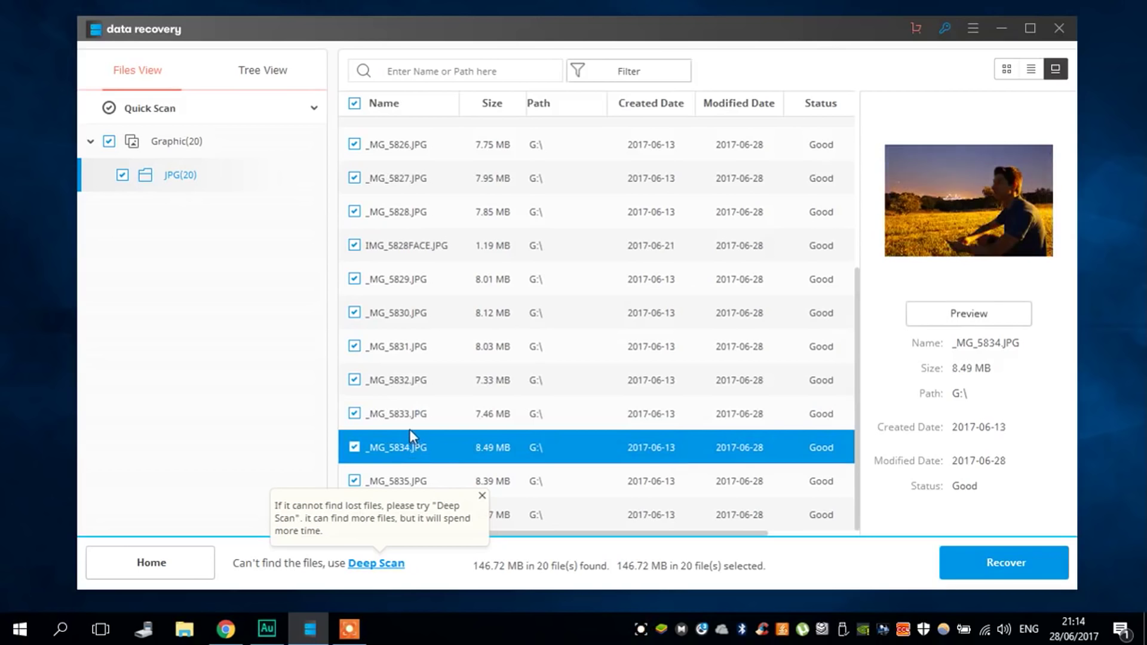
left_click(409, 382)
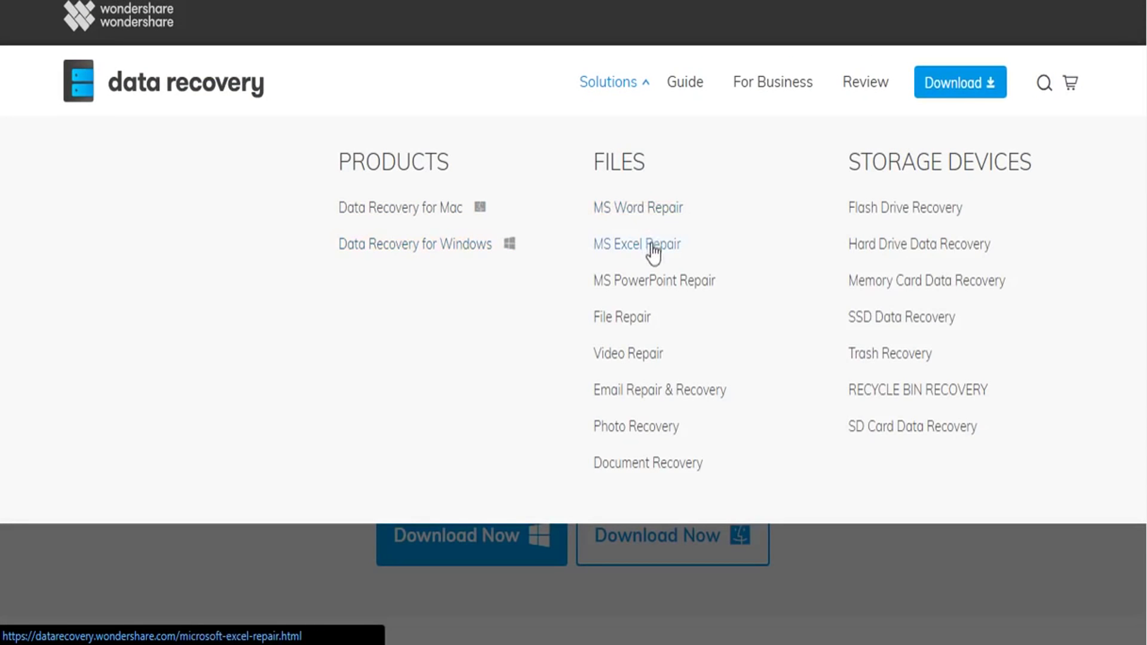
left_click(607, 213)
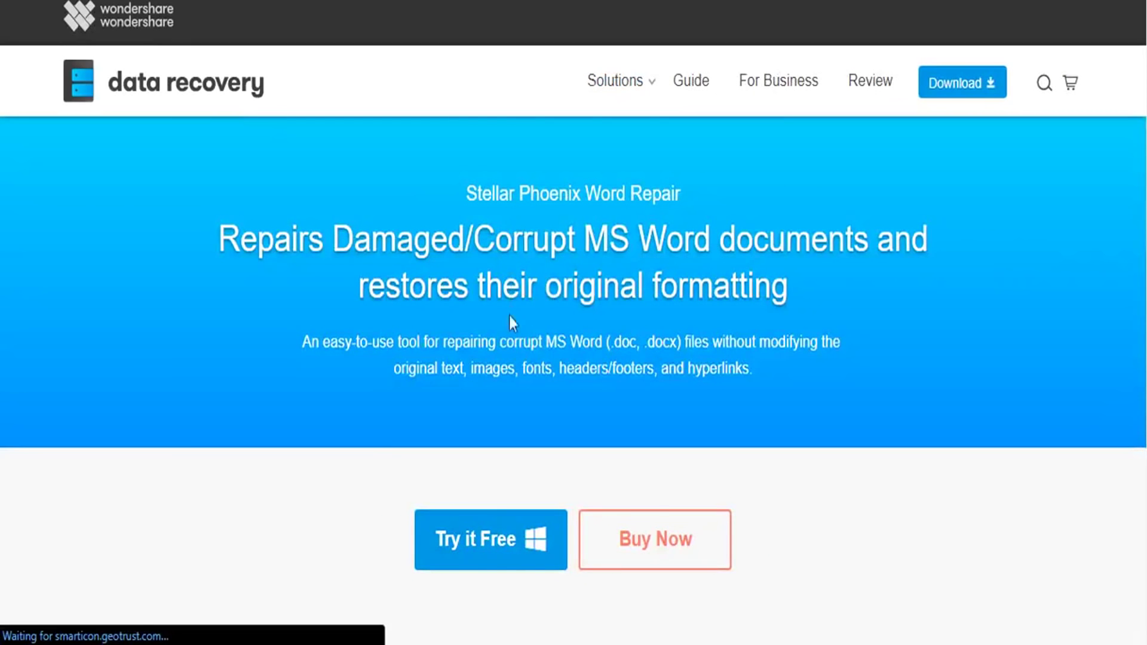
scroll(802, 417, "down", 2)
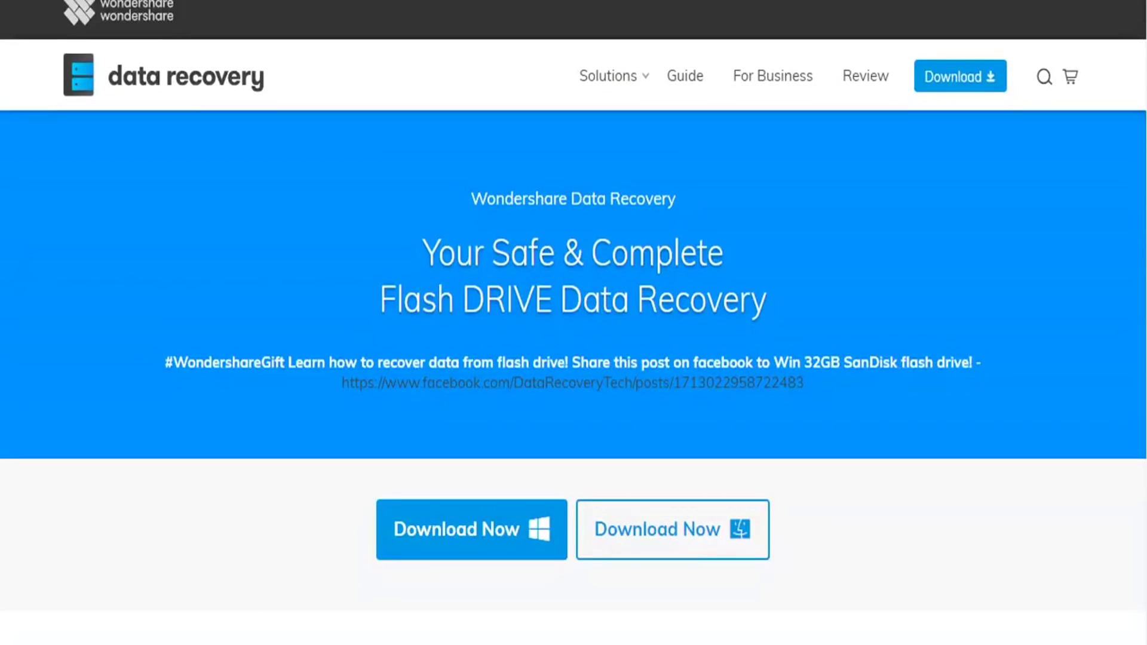
scroll(573, 322, "down", 1)
scroll(573, 323, "down", 6)
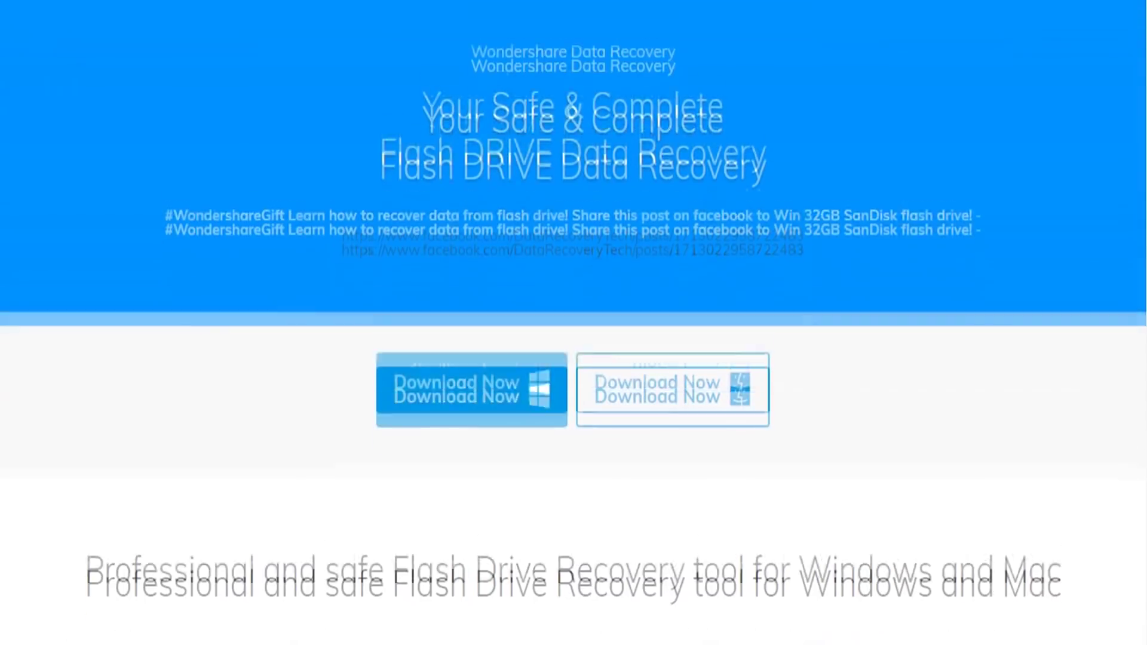
scroll(575, 323, "down", 4)
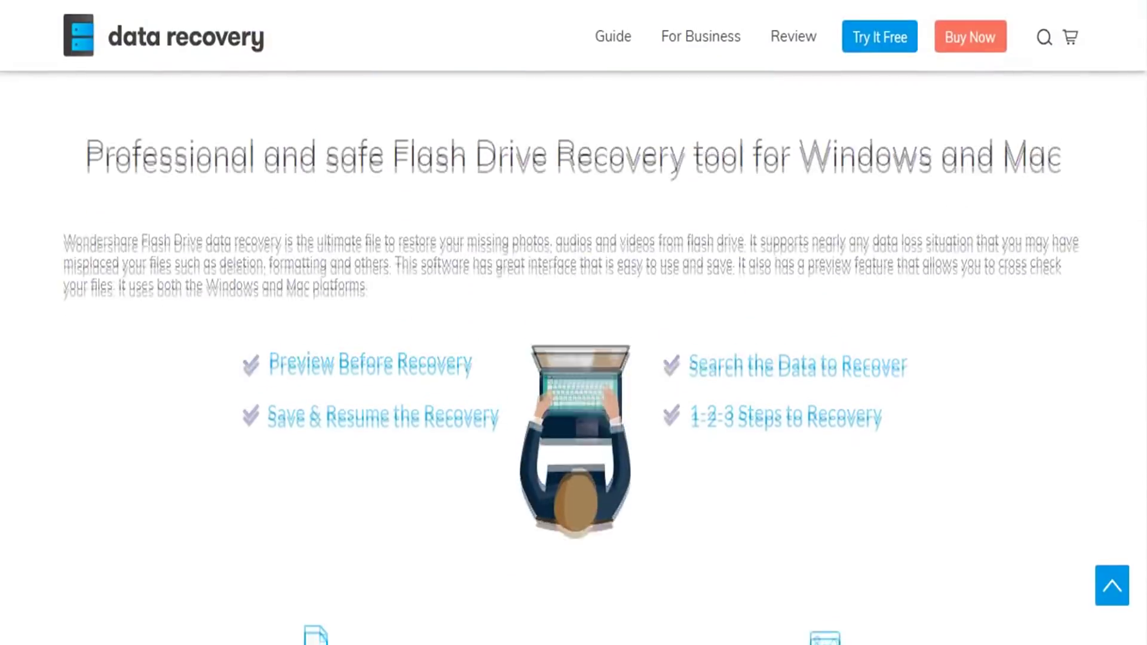
scroll(573, 323, "down", 7)
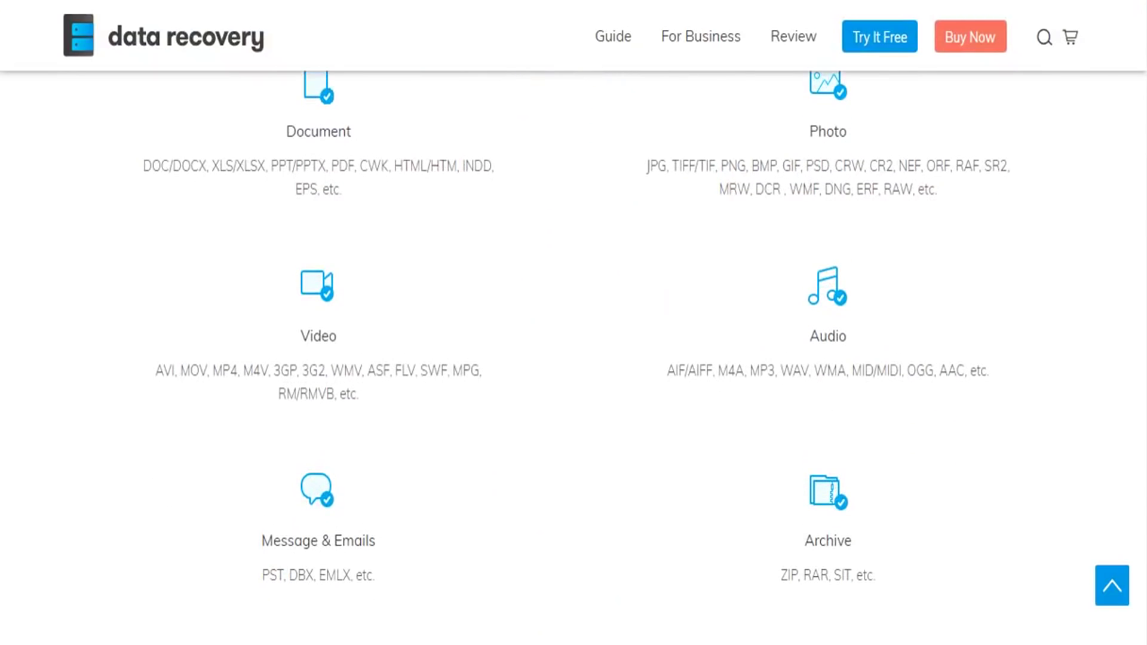
scroll(573, 322, "down", 10)
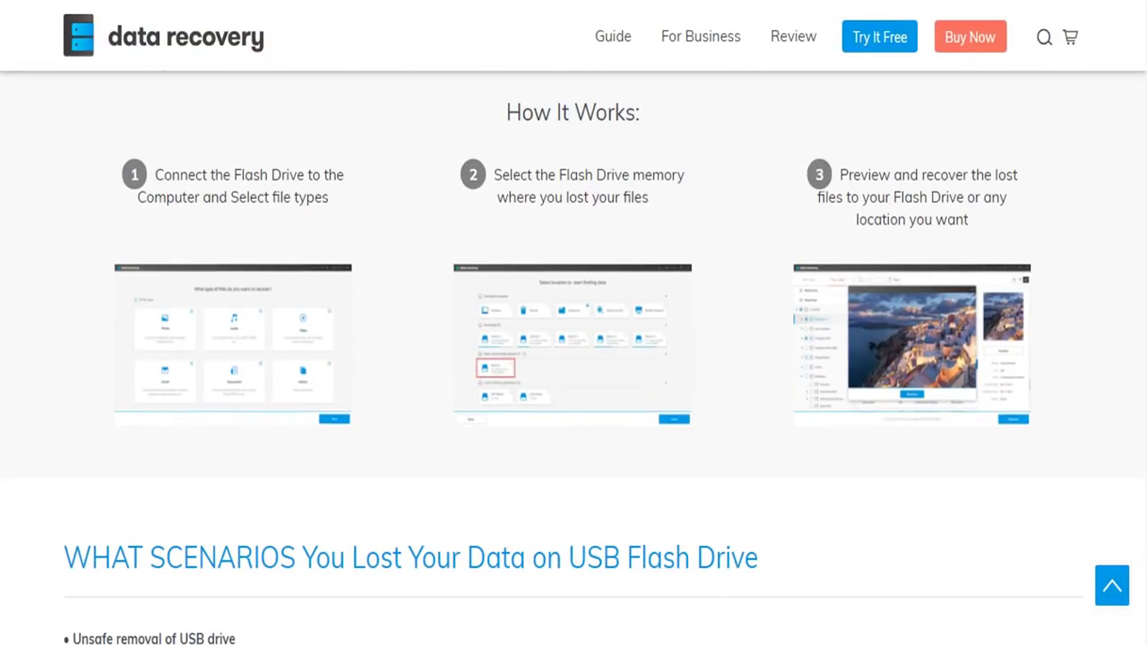
scroll(574, 359, "down", 7)
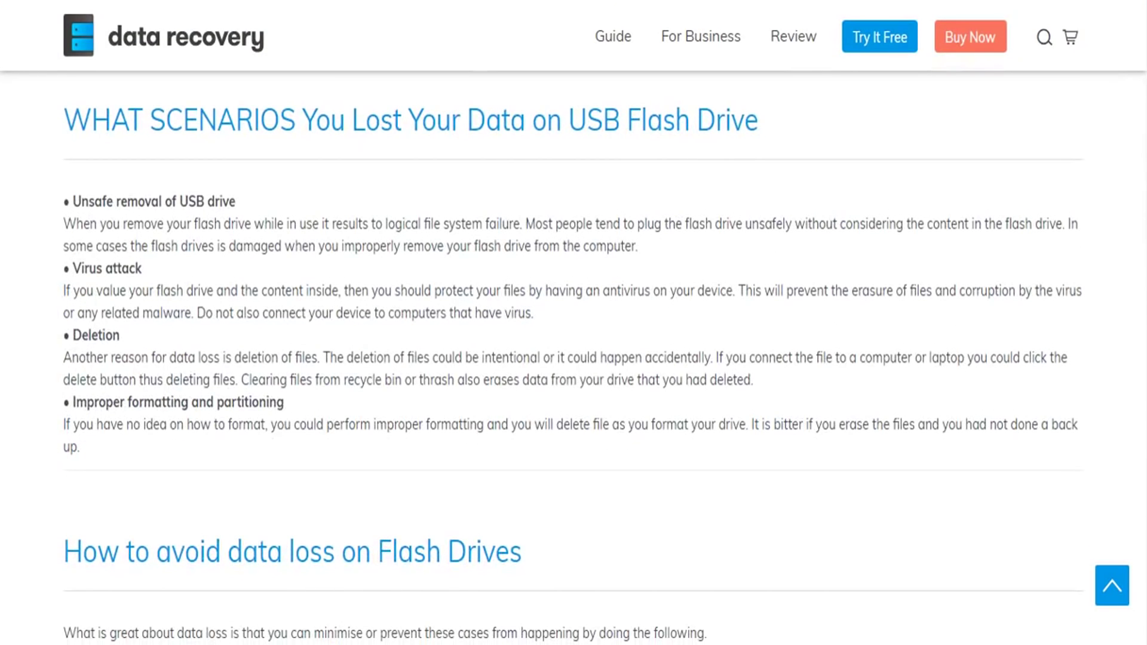
scroll(574, 358, "down", 7)
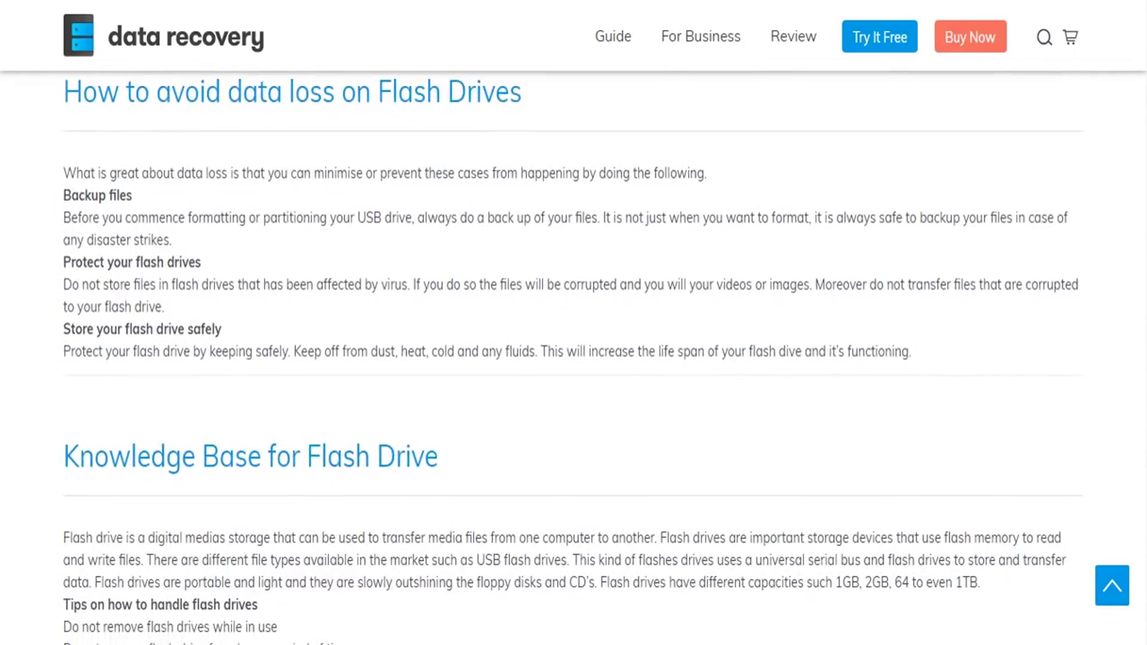
scroll(573, 359, "down", 4)
scroll(574, 358, "up", 20)
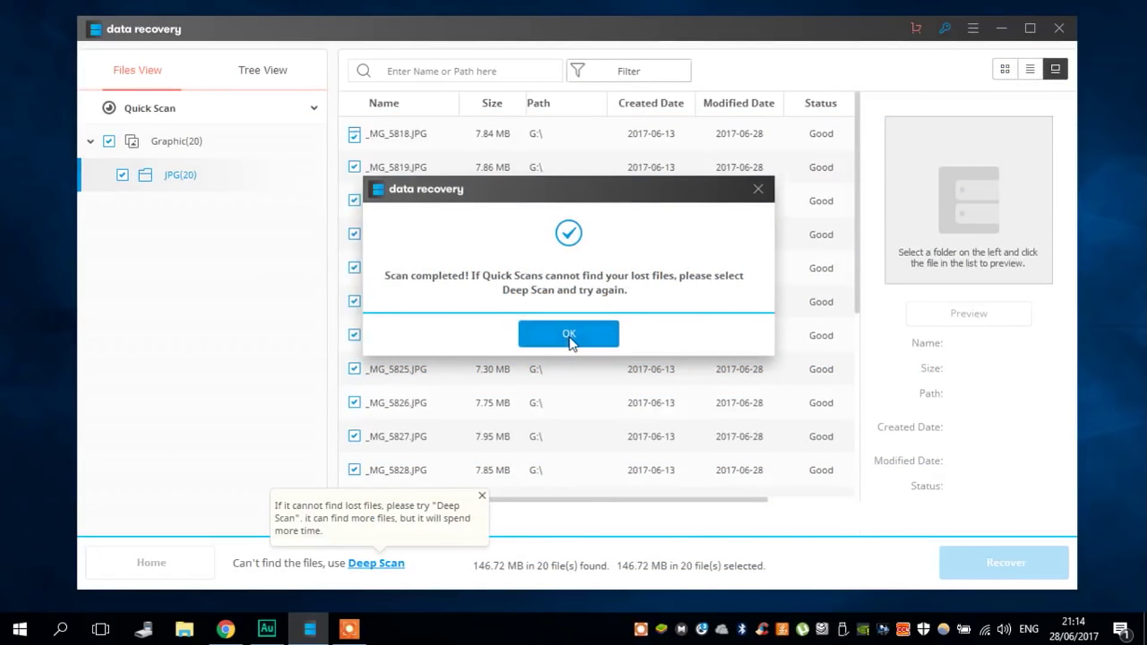
Dismiss the scan-completed message and preview _MG_5832, _MG_5833 and _MG_5834 in turn
left_click(569, 334)
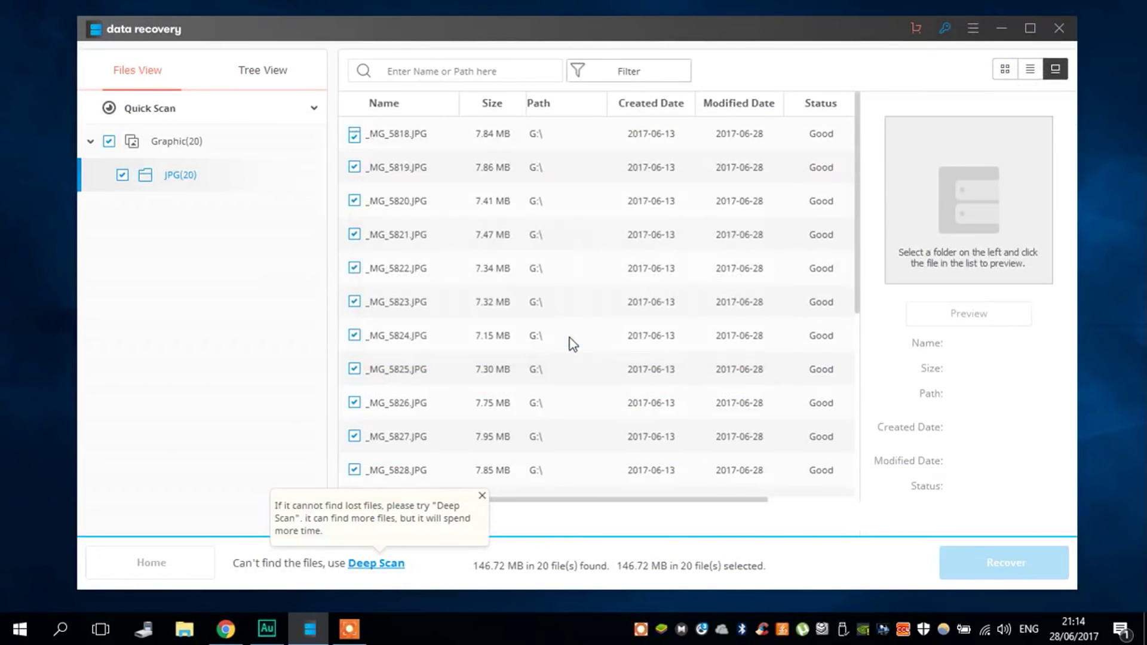
scroll(569, 338, "down", 4)
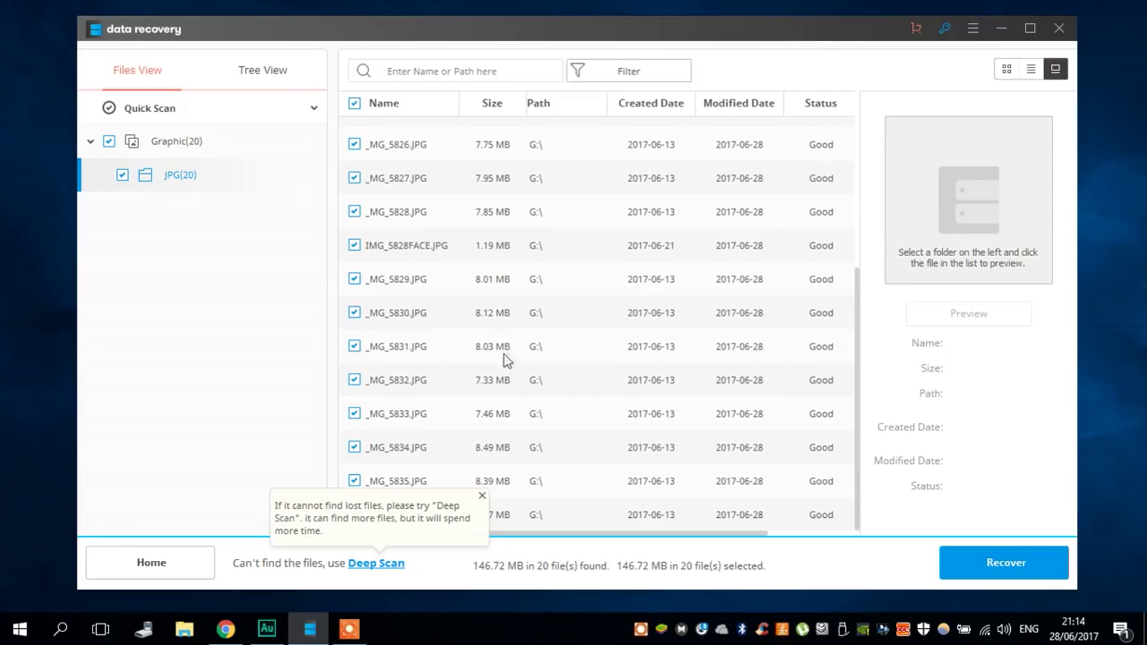
left_click(428, 383)
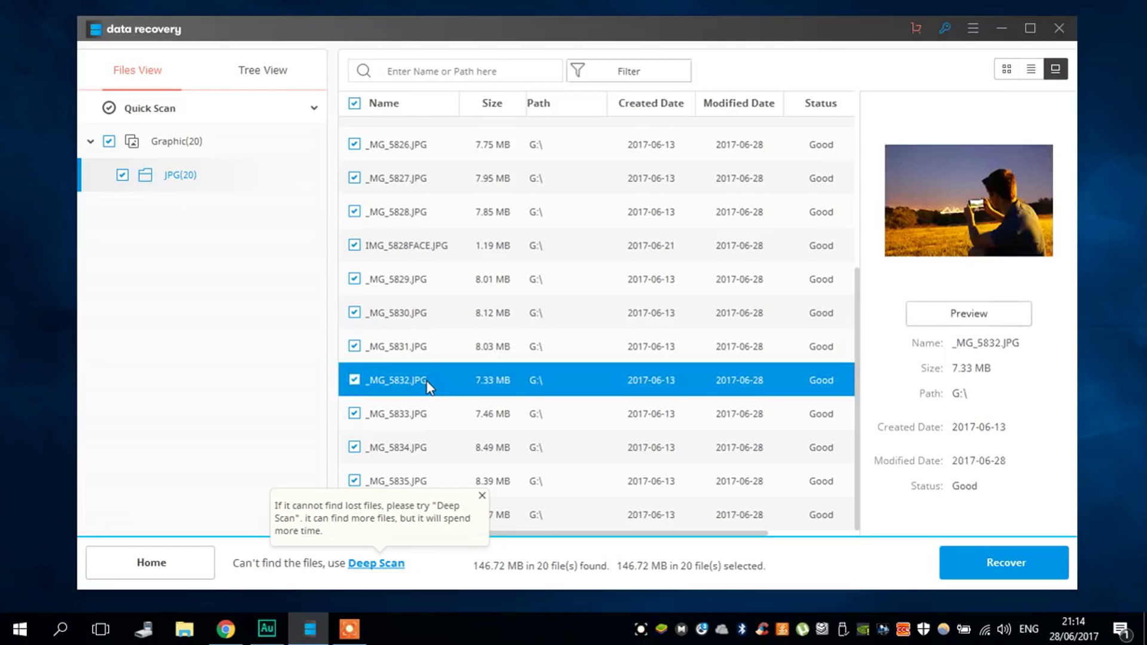
left_click(421, 417)
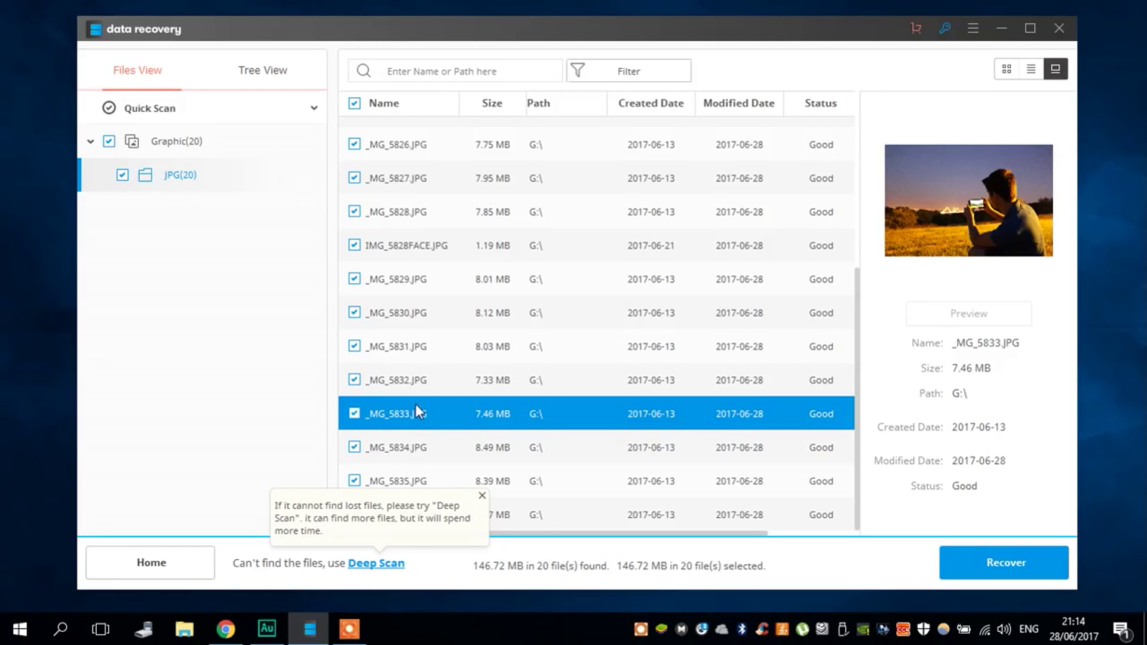
left_click(416, 449)
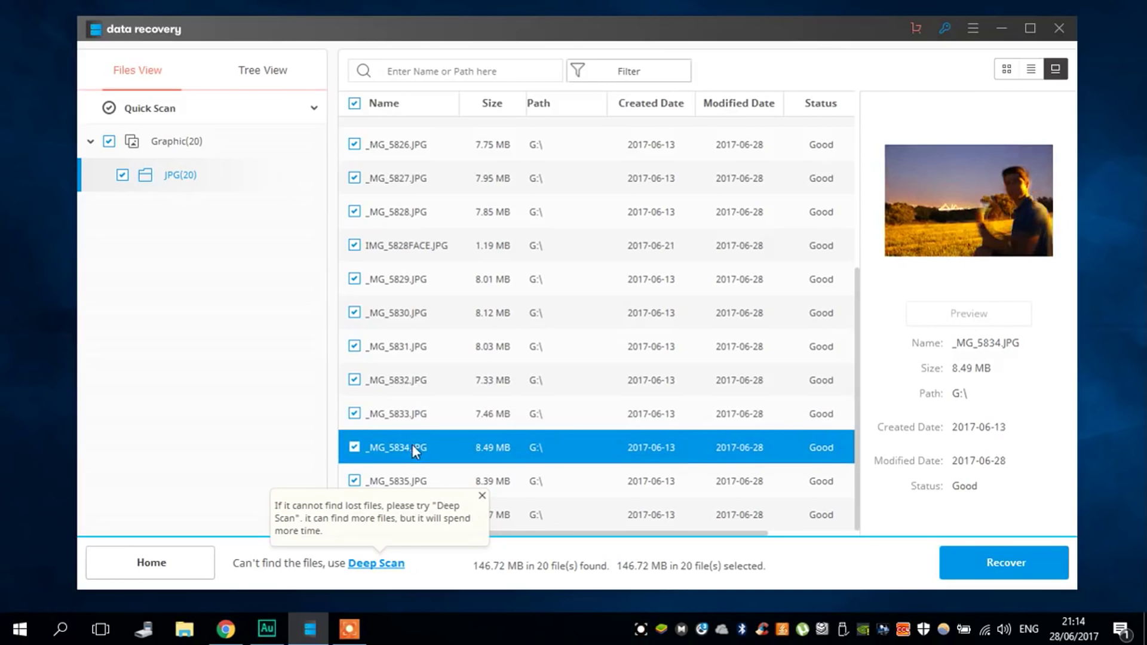